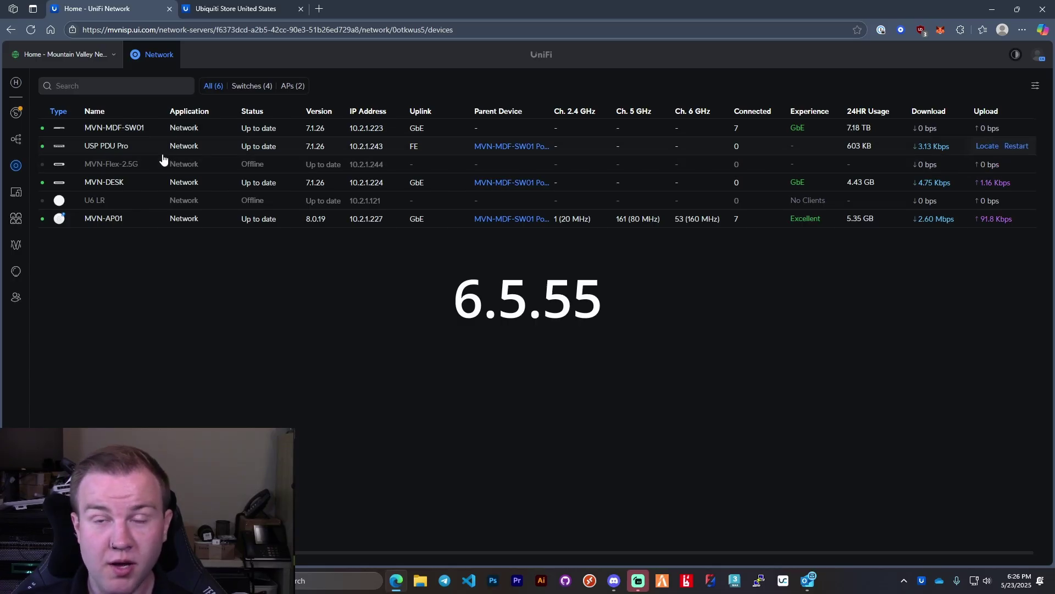
Step: Open the USP PDU Pro's details and view the Power Distribution Hi-Density product page in the Ubiquiti Store, closing the store page when done
click(146, 147)
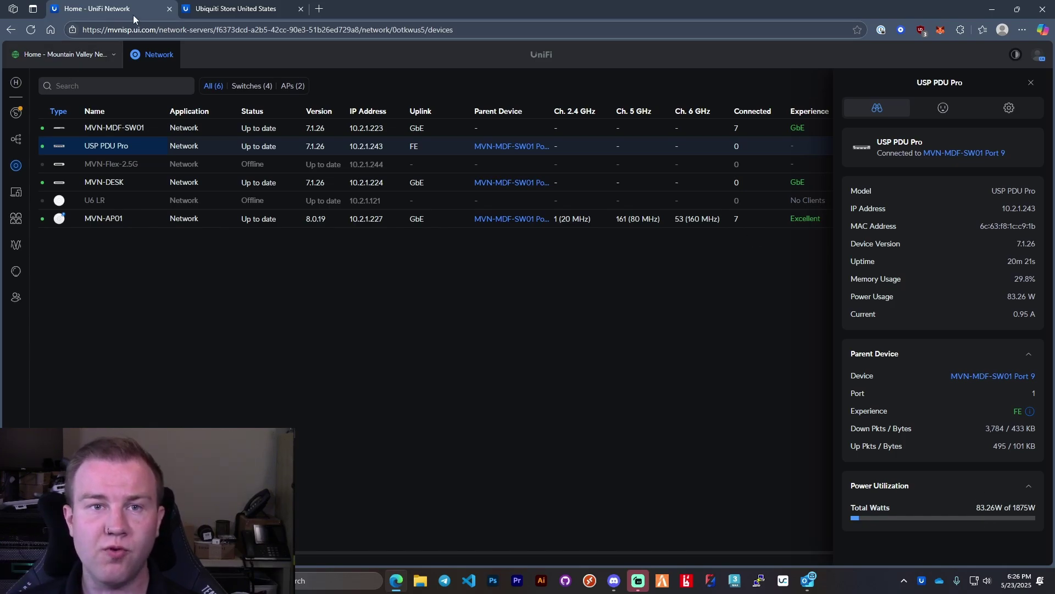
click(231, 9)
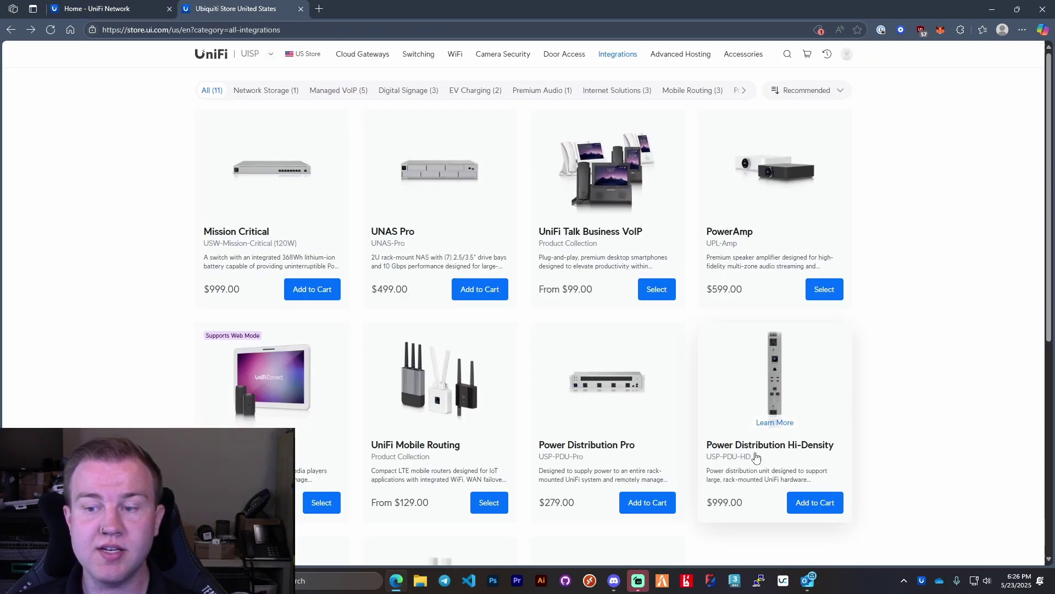
click(775, 422)
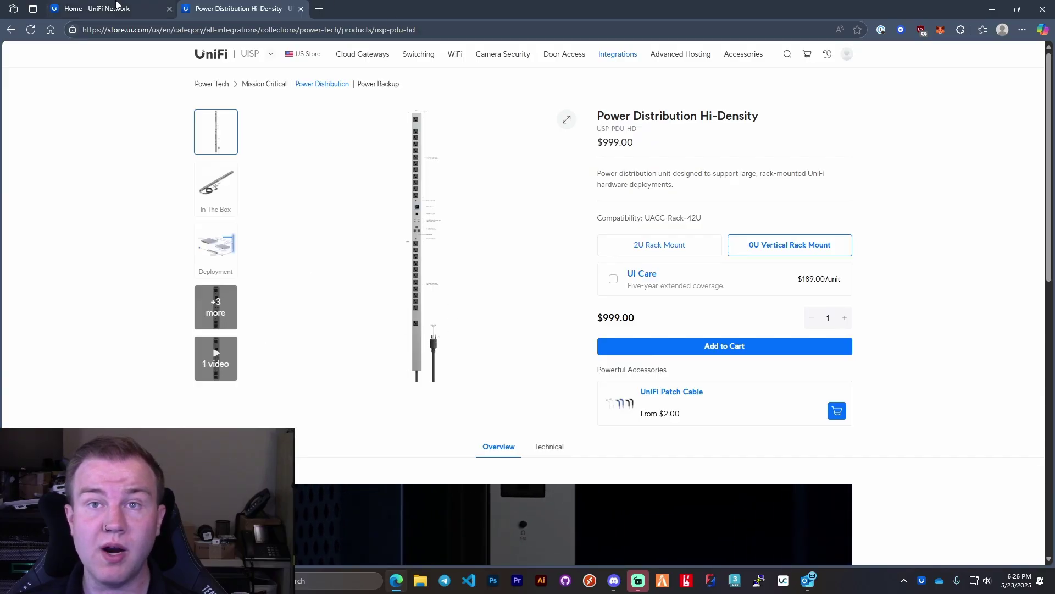
click(116, 7)
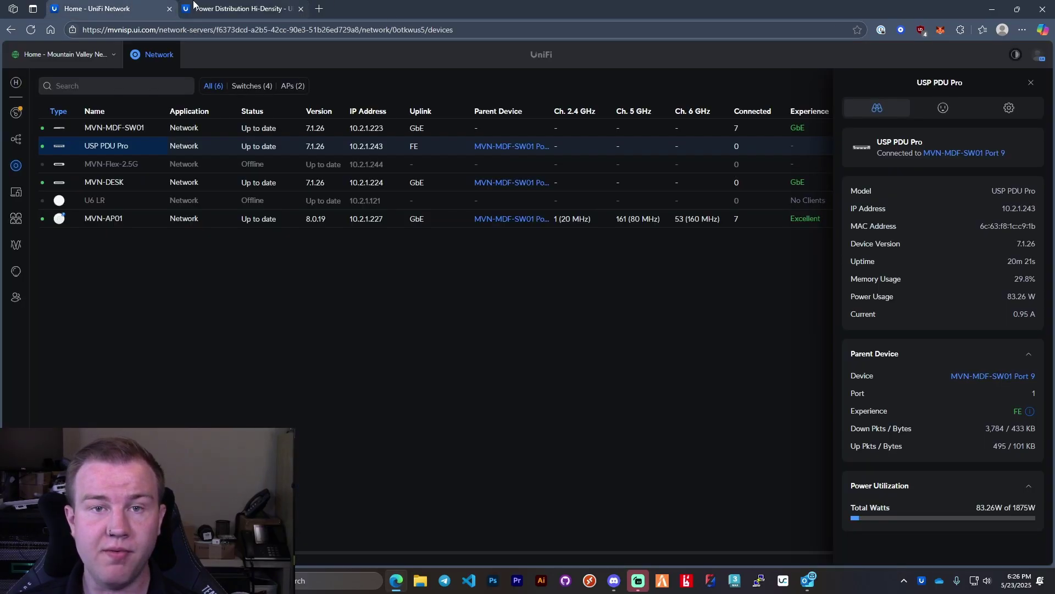
middle_click(258, 8)
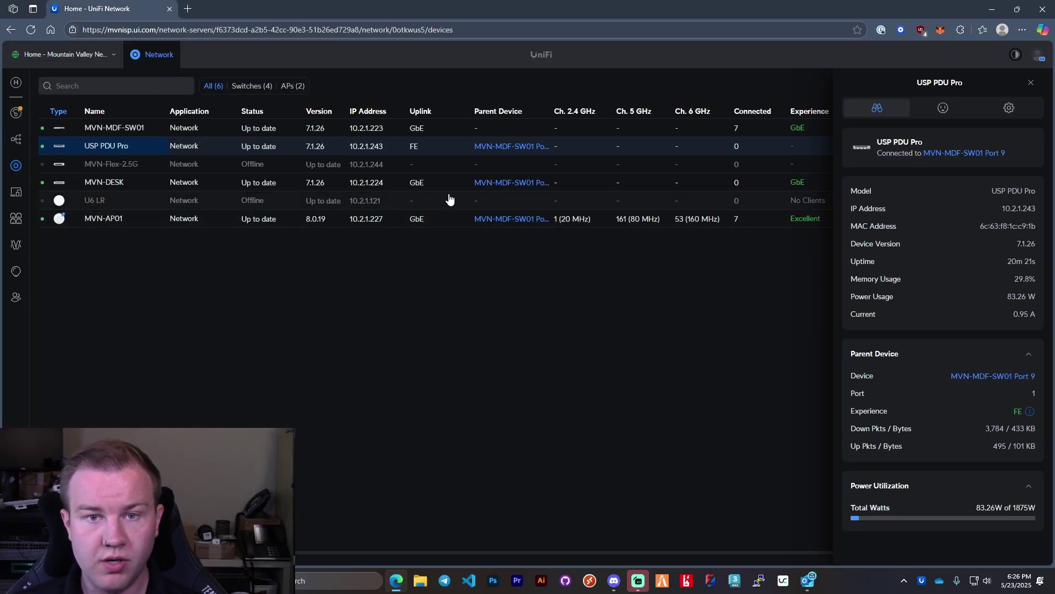
Step: Display the USP PDU Pro's outlet list and inspect the power details of Outlet 20
click(942, 108)
scroll(945, 361, down, 3)
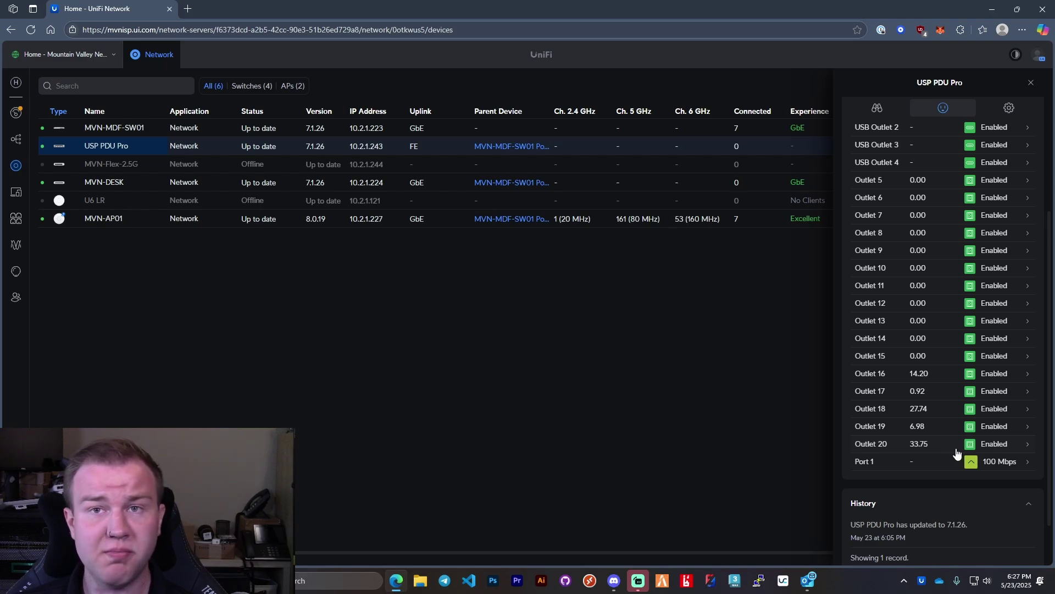
click(956, 448)
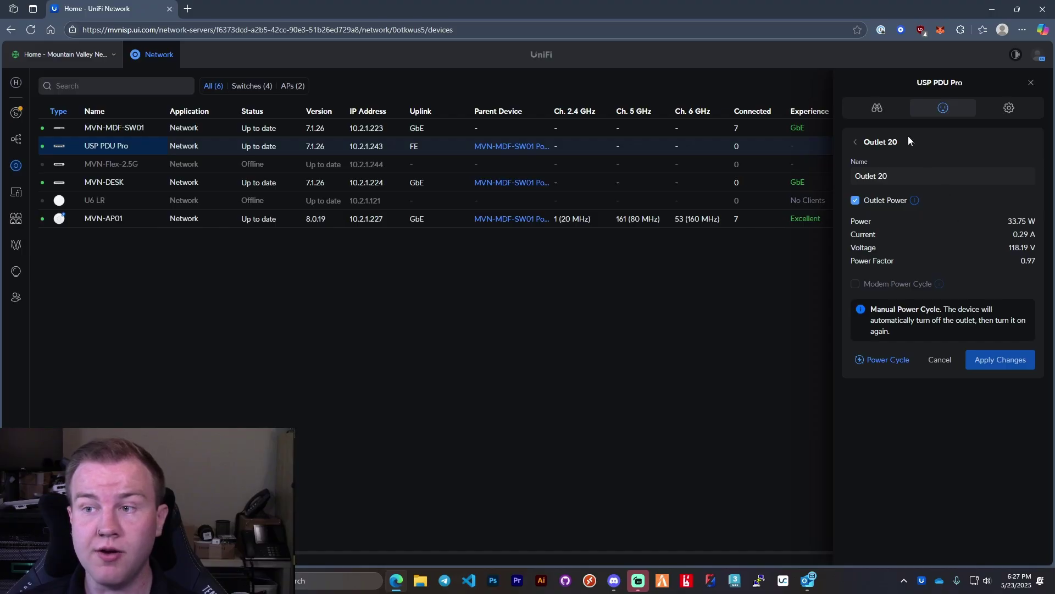
click(853, 144)
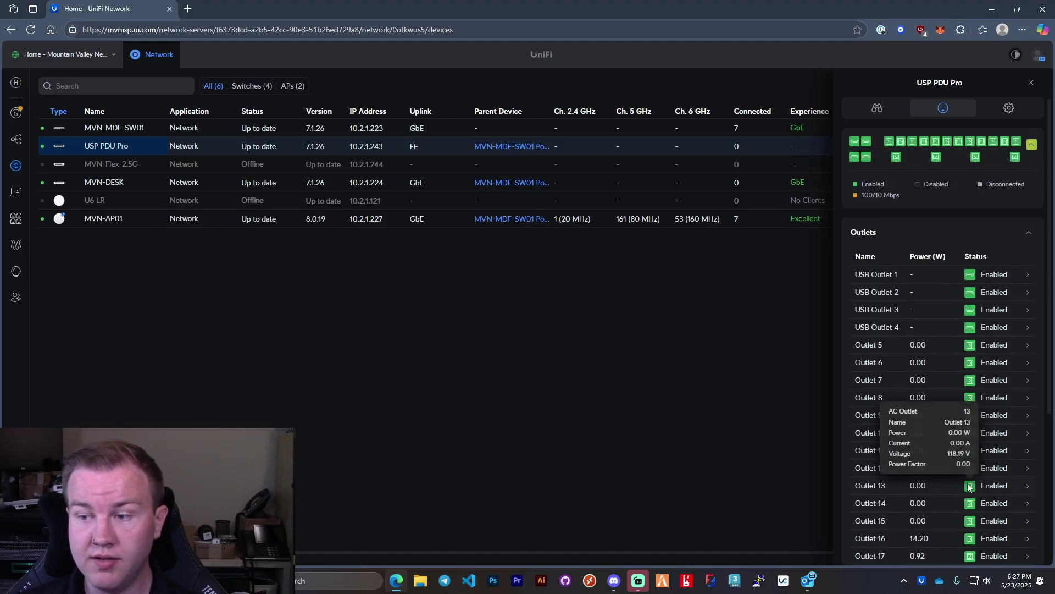
Step: Inspect the individual power details of Outlet 19 and Outlet 18, returning to the outlet list after each
scroll(959, 456, down, 5)
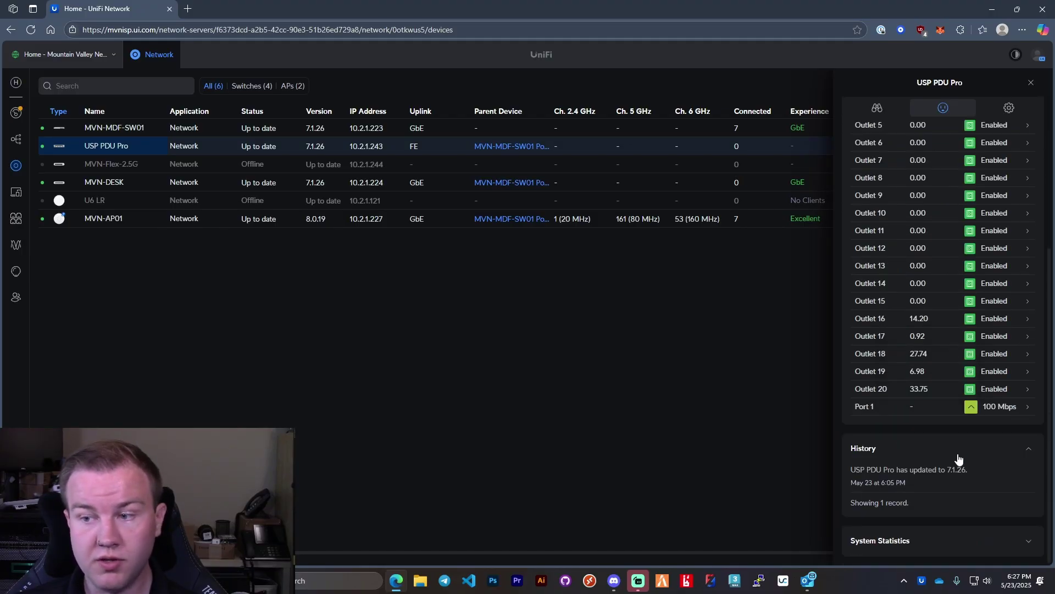
click(945, 379)
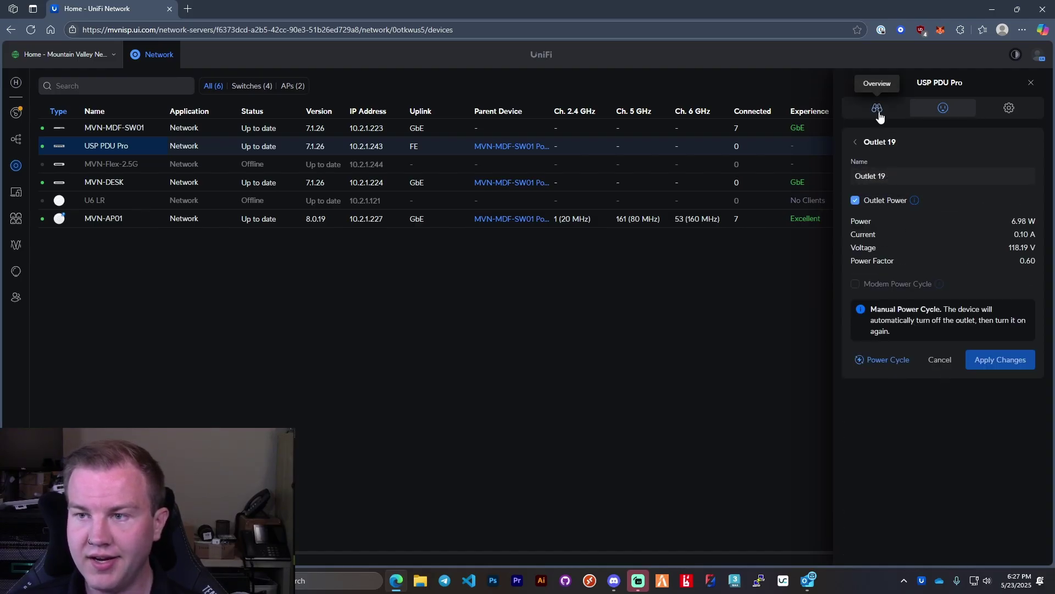
click(856, 146)
scroll(964, 362, down, 6)
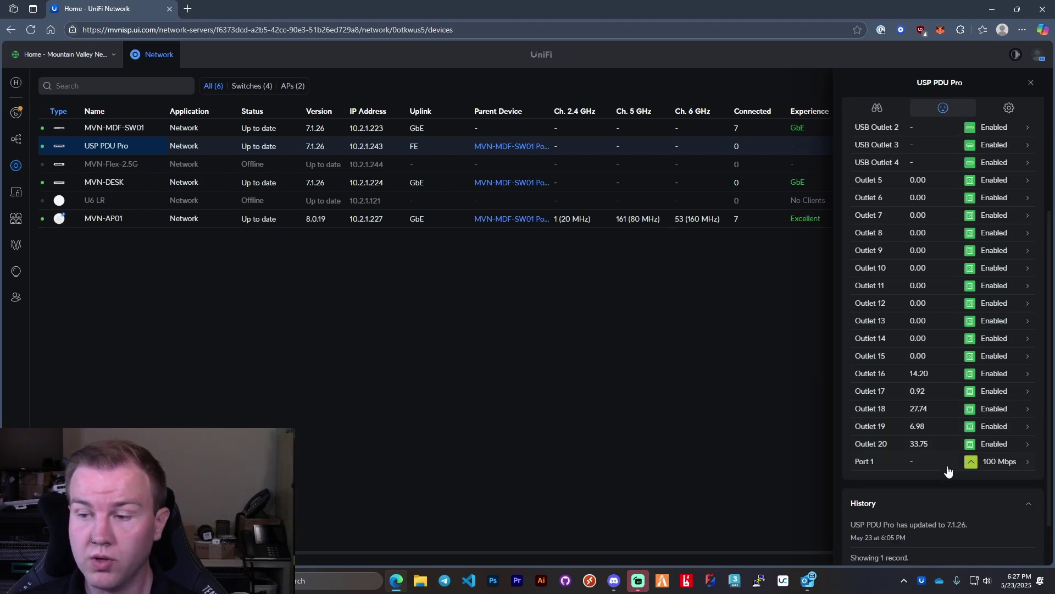
click(938, 414)
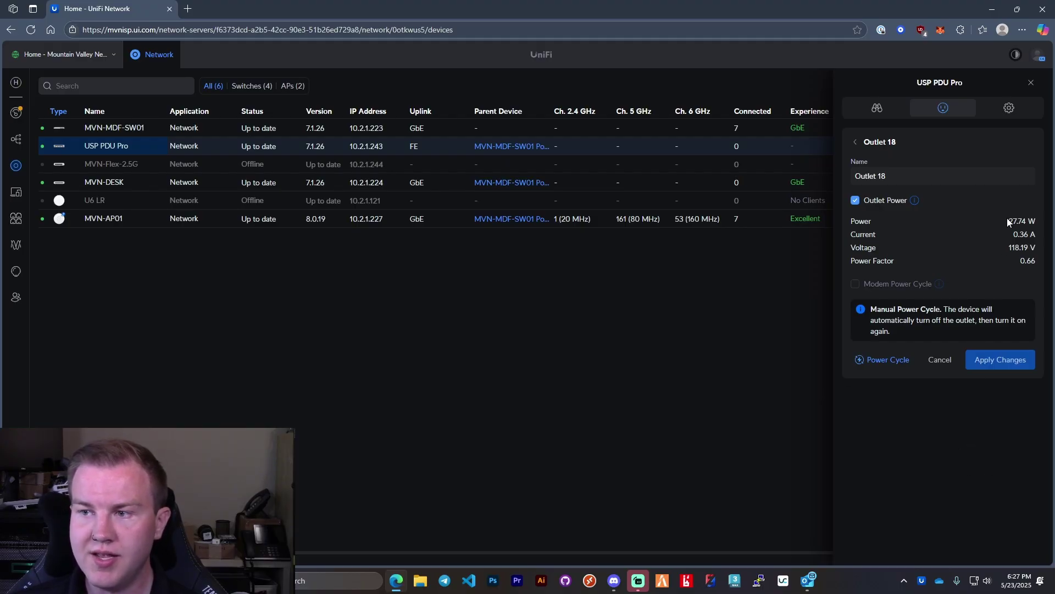
click(857, 144)
Step: Inspect Outlet 16's details, highlighting its voltage and power factor, and return to the outlet list
scroll(978, 418, down, 4)
scroll(934, 434, up, 2)
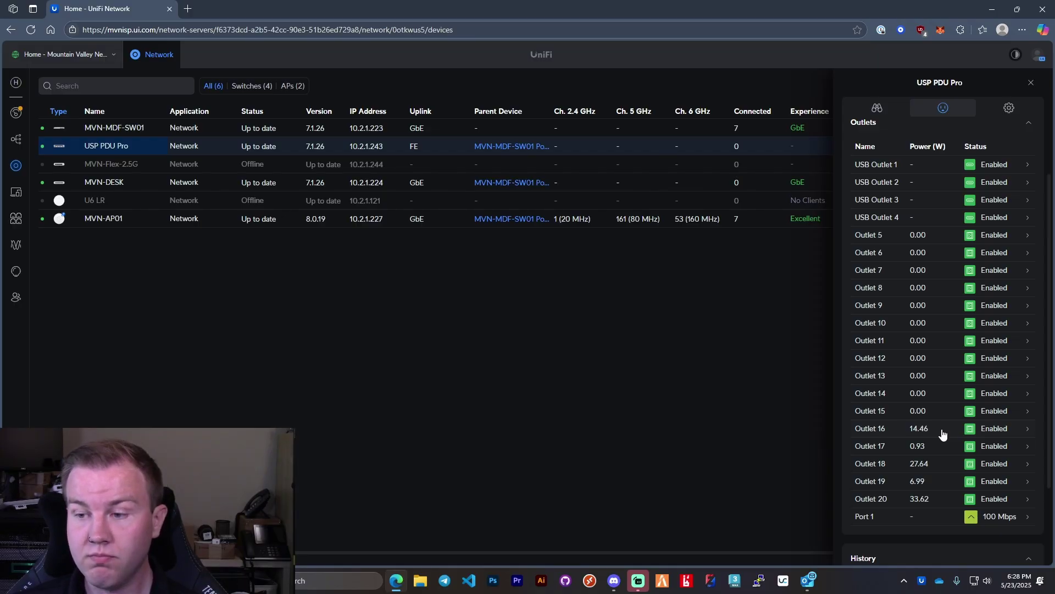
click(943, 435)
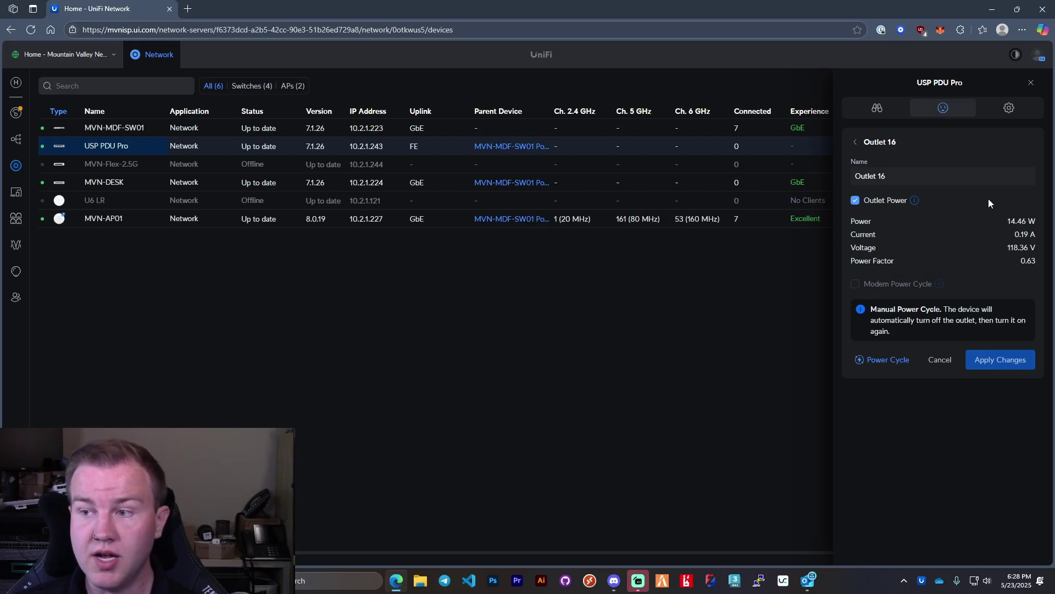
drag(1035, 260, 973, 247)
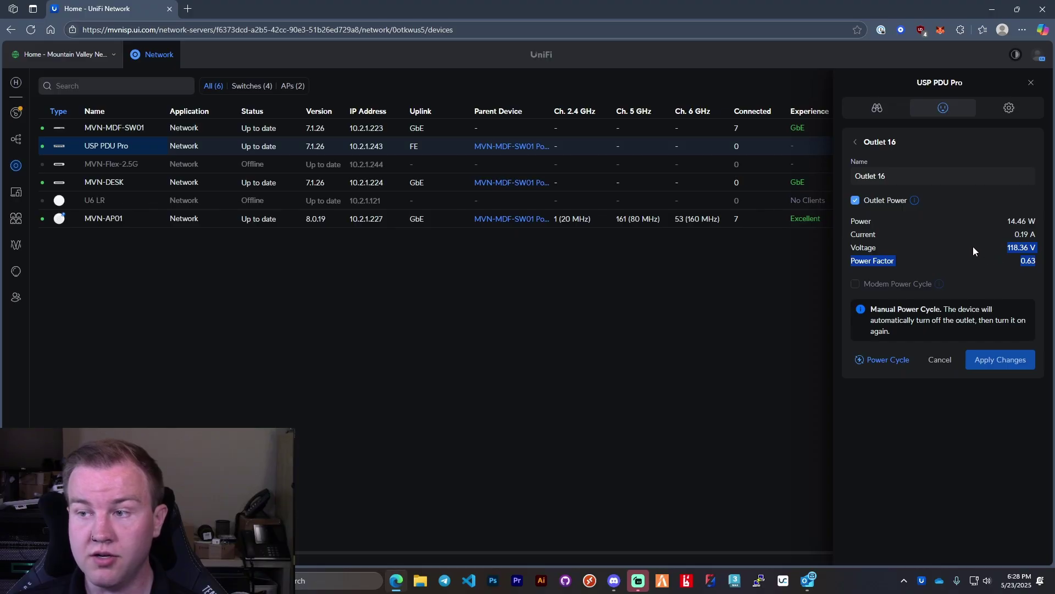
click(973, 246)
click(858, 144)
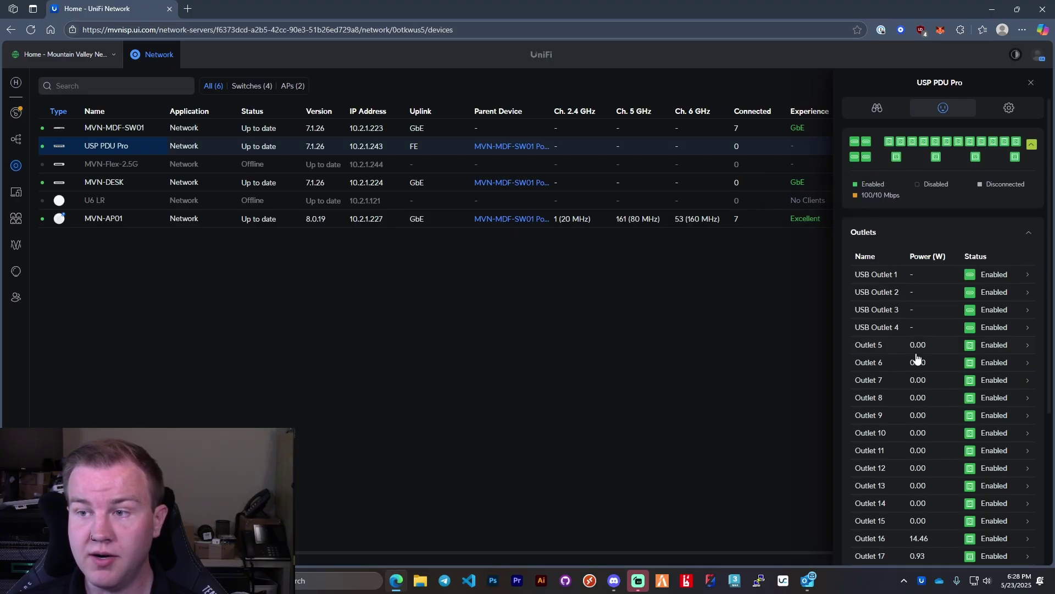
Step: Inspect Outlet 13's details, including the Modem Power Cycle option, and return to the outlet list
scroll(956, 357, down, 3)
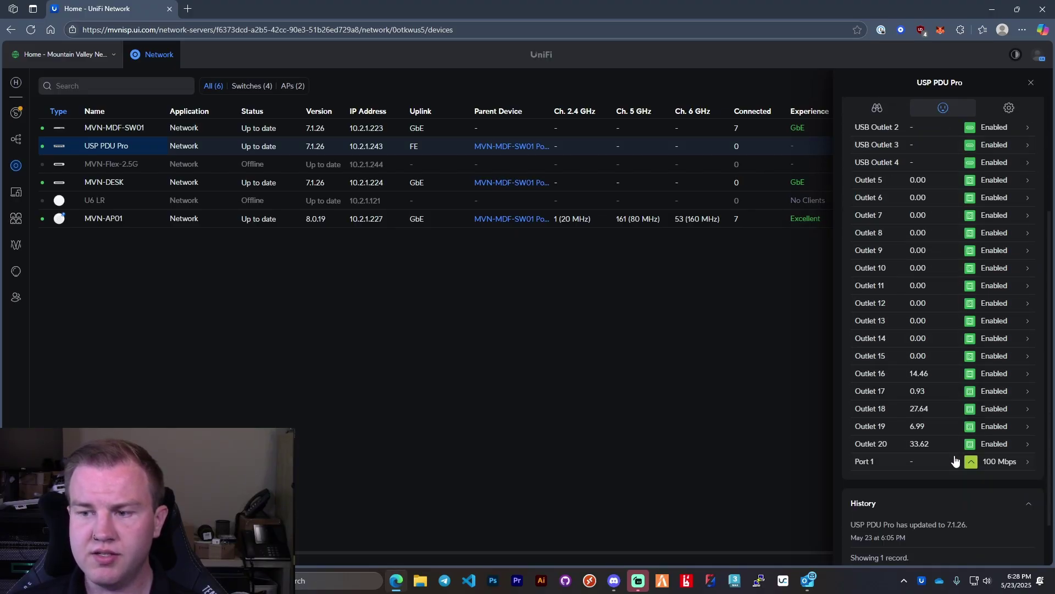
scroll(959, 431, up, 2)
click(935, 378)
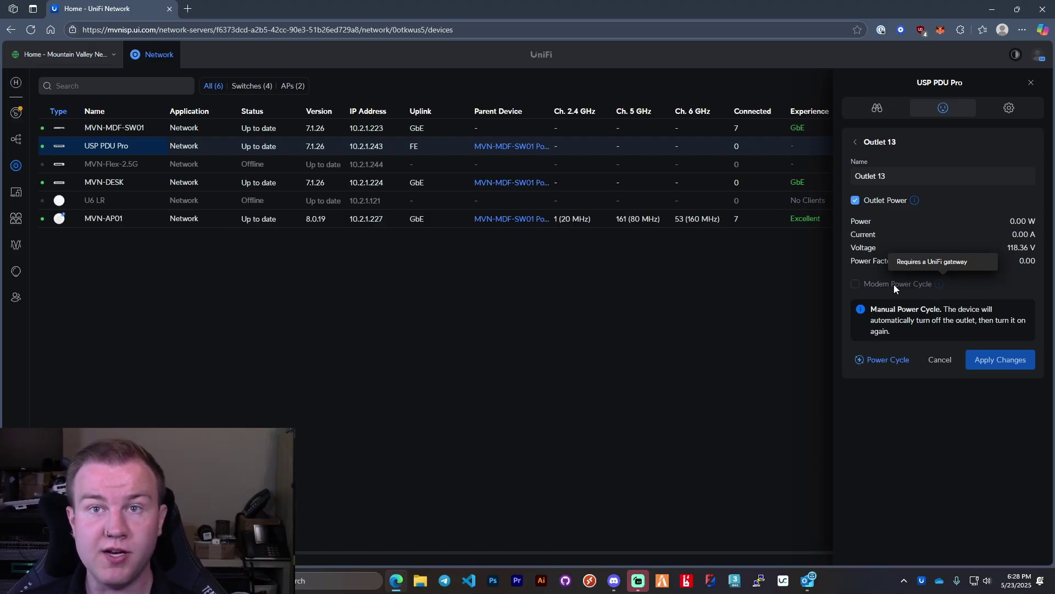
click(857, 145)
Step: Review the PDU's outlet list and expand System Statistics to examine the CPU and memory usage chart
scroll(950, 377, down, 3)
scroll(956, 379, up, 3)
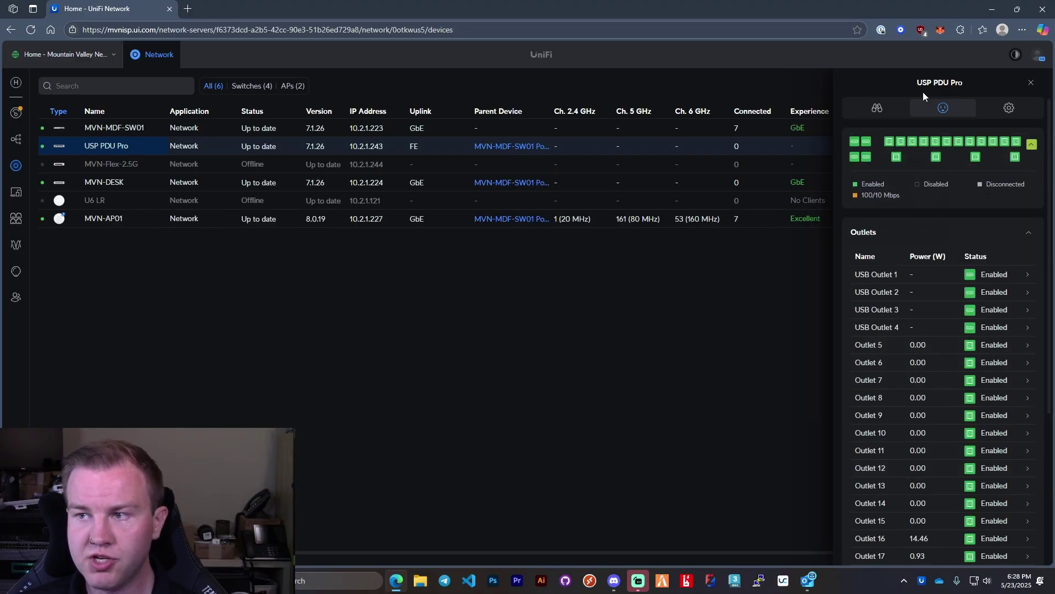
scroll(962, 241, down, 3)
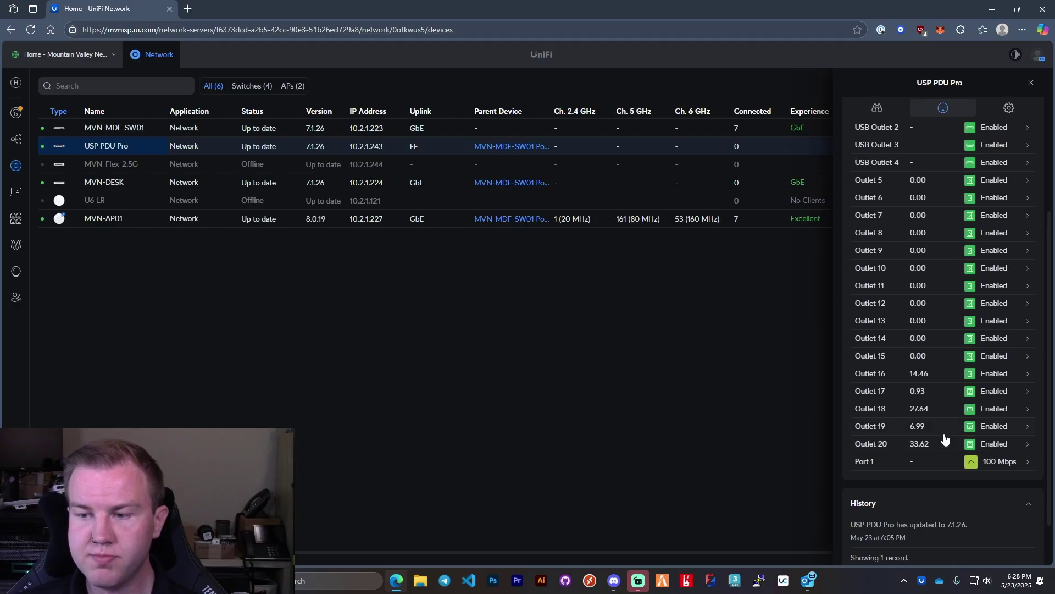
scroll(951, 500, down, 1)
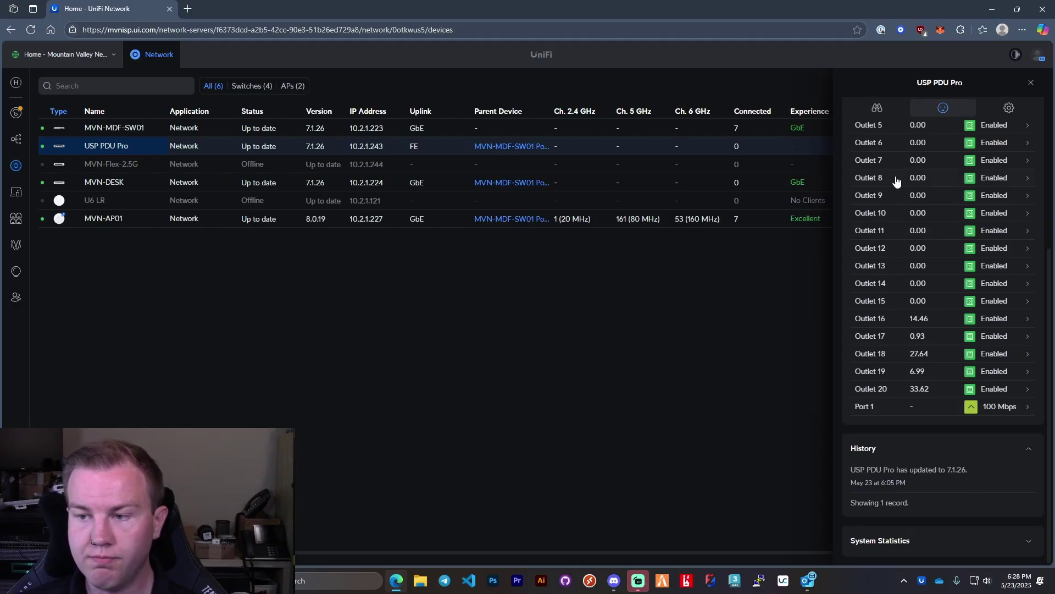
click(960, 541)
scroll(959, 495, down, 3)
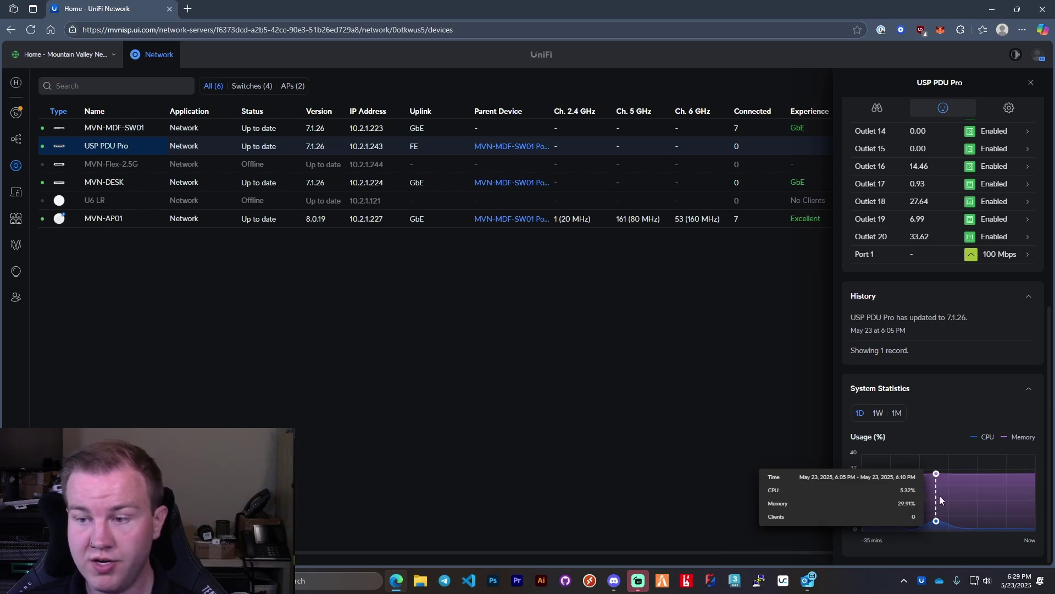
scroll(978, 396, up, 7)
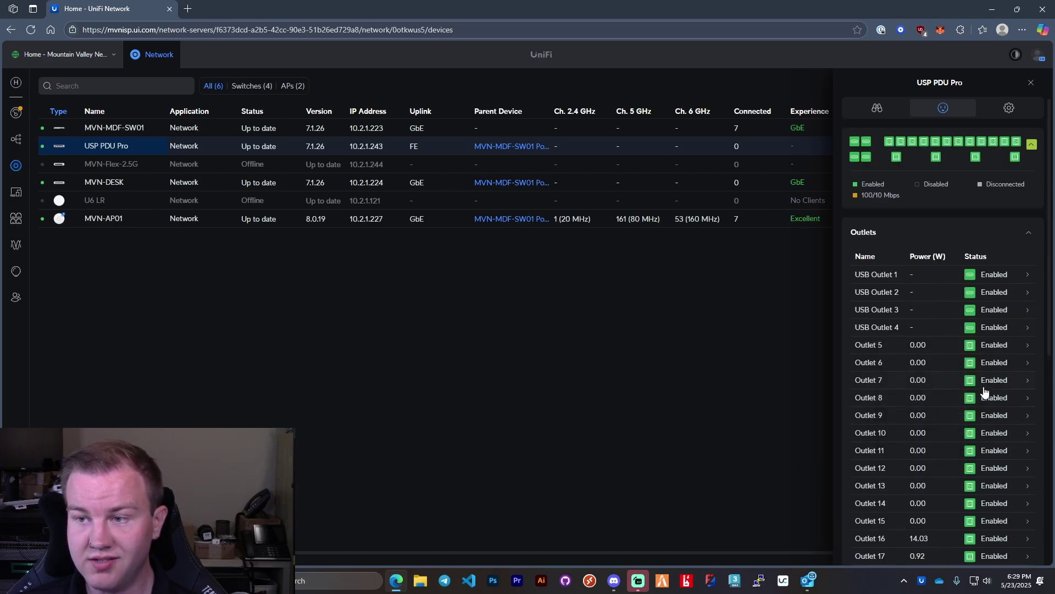
click(1009, 107)
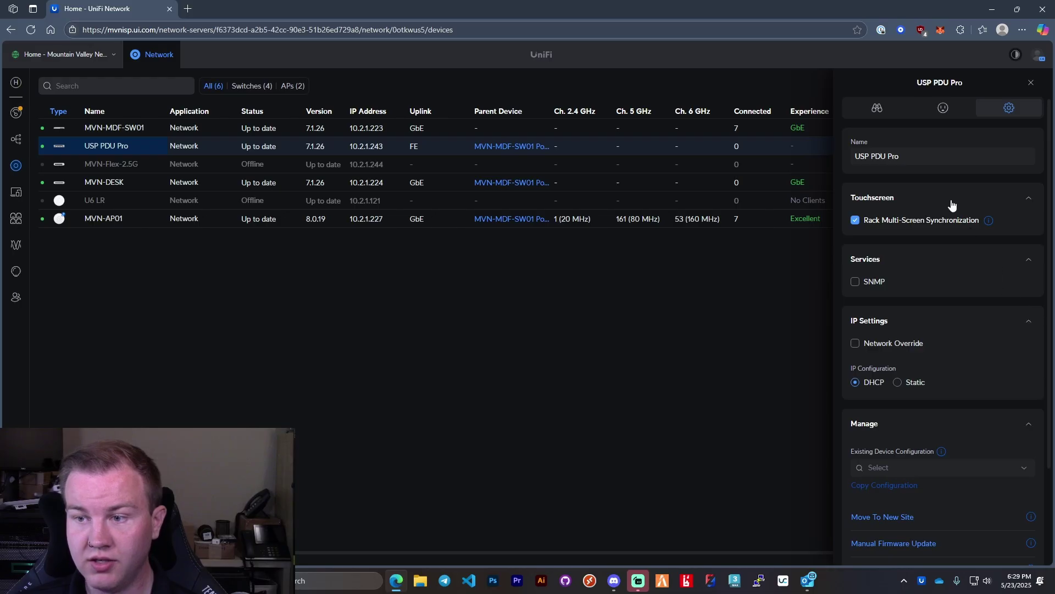
mouse_move(989, 222)
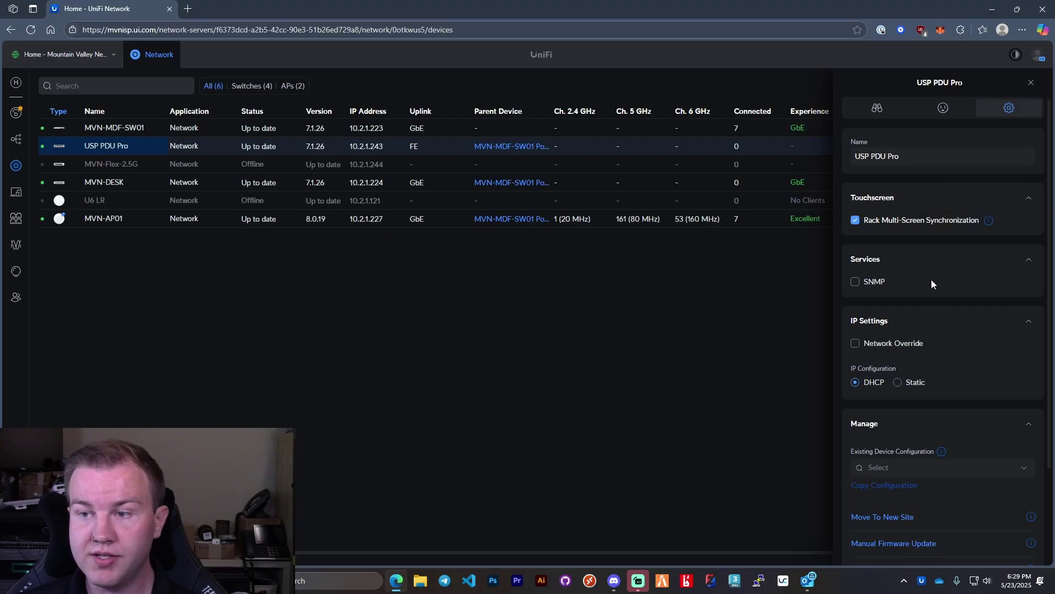
scroll(907, 259, down, 1)
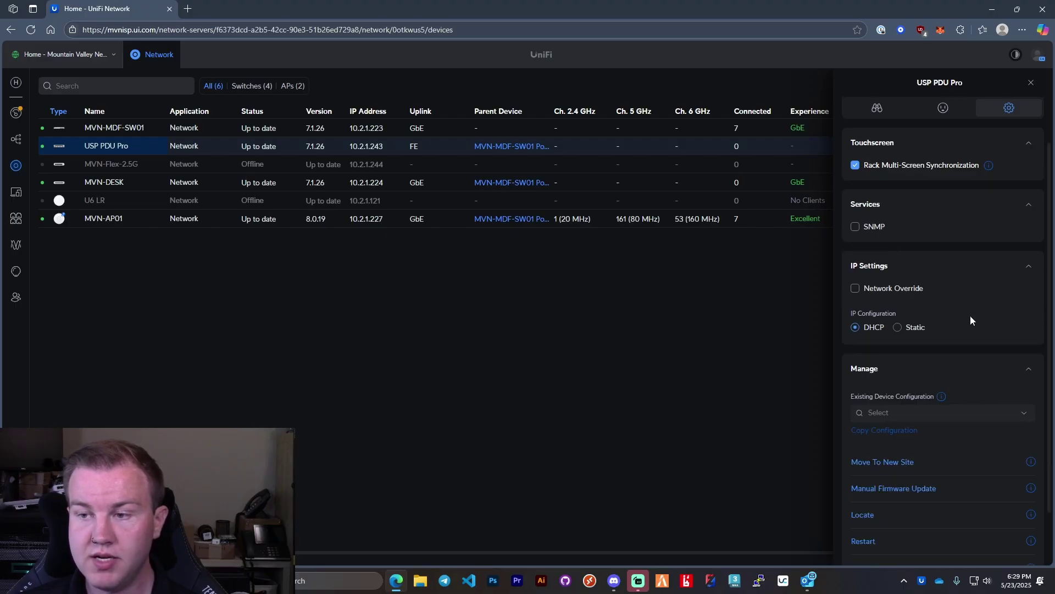
click(883, 233)
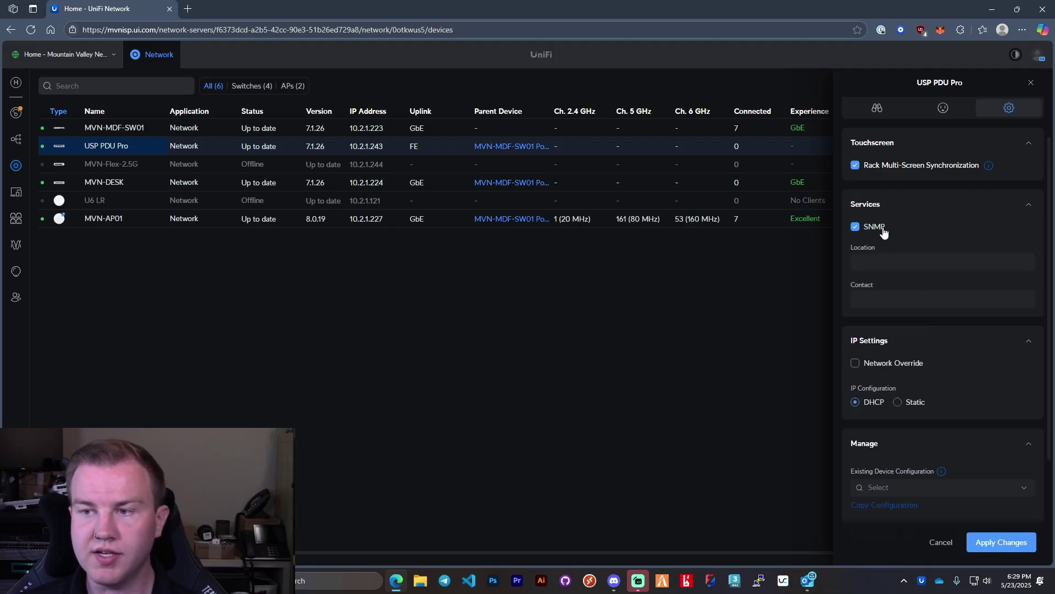
click(880, 231)
scroll(908, 261, down, 1)
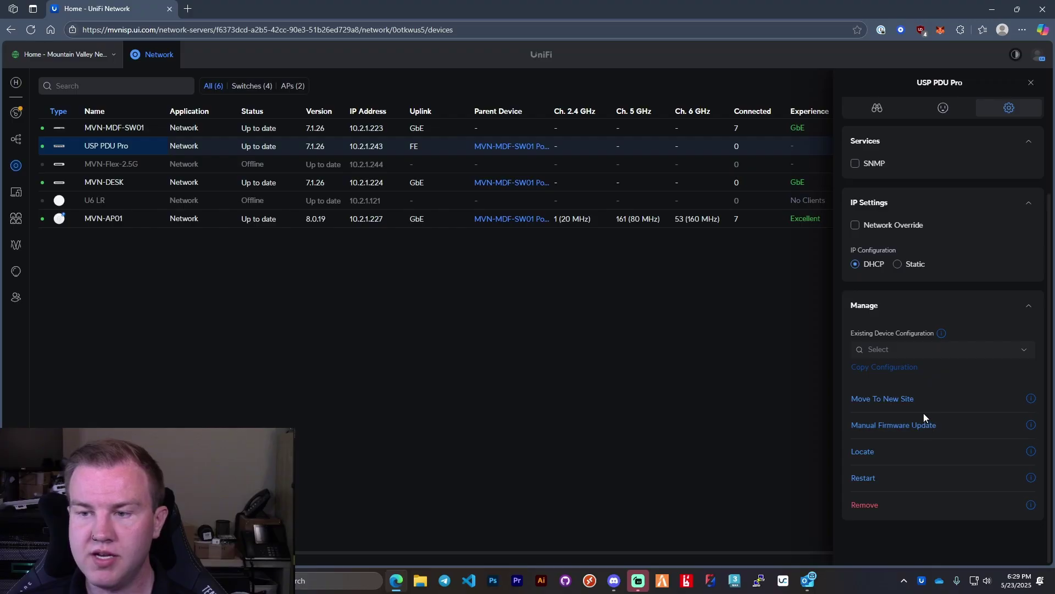
scroll(923, 413, up, 2)
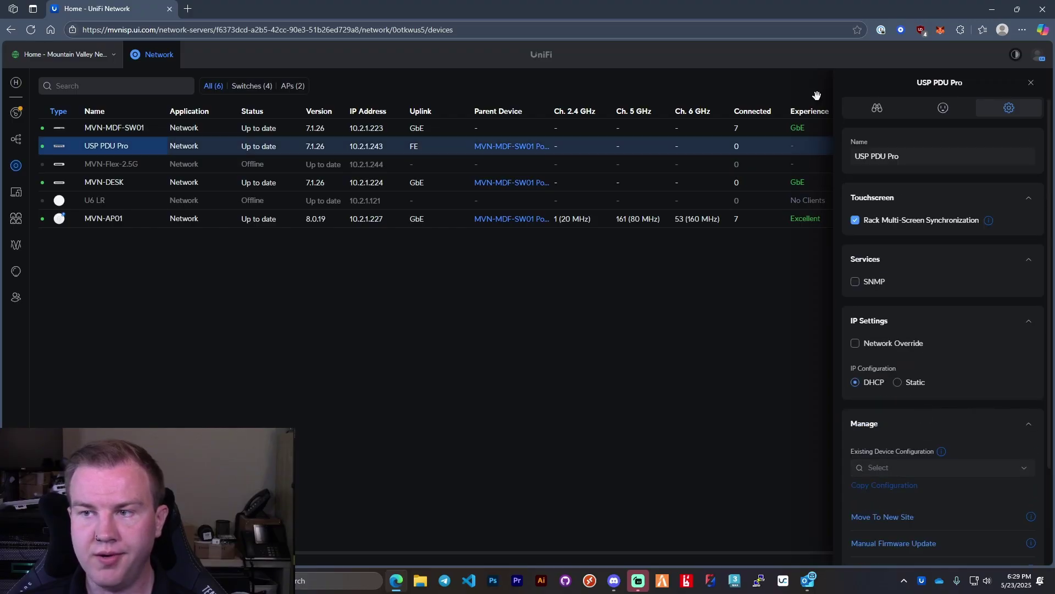
Step: Return to the USP PDU Pro's overview to examine its device information and power utilization
click(942, 108)
click(876, 109)
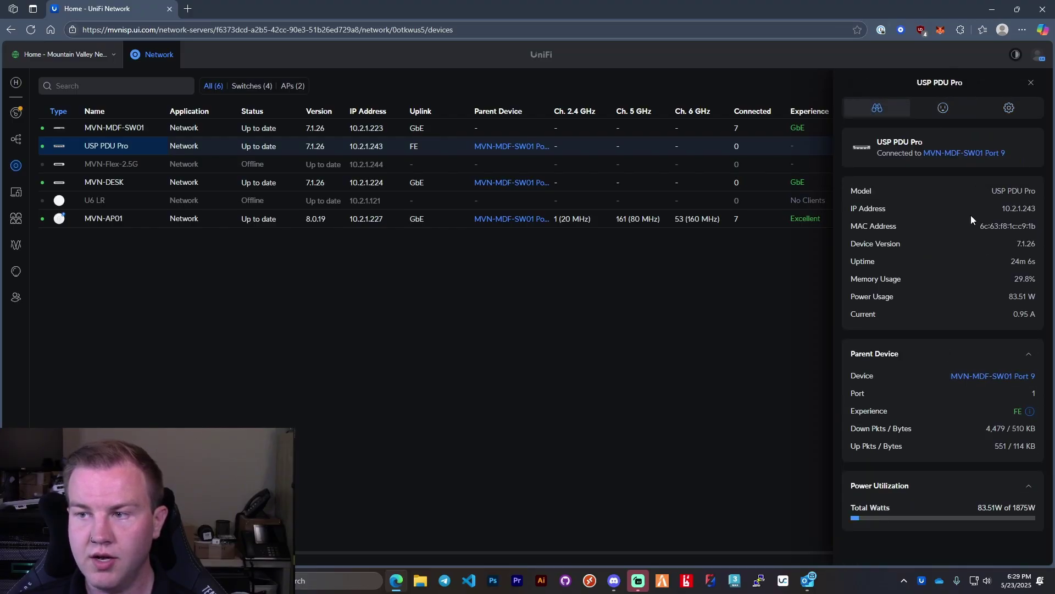